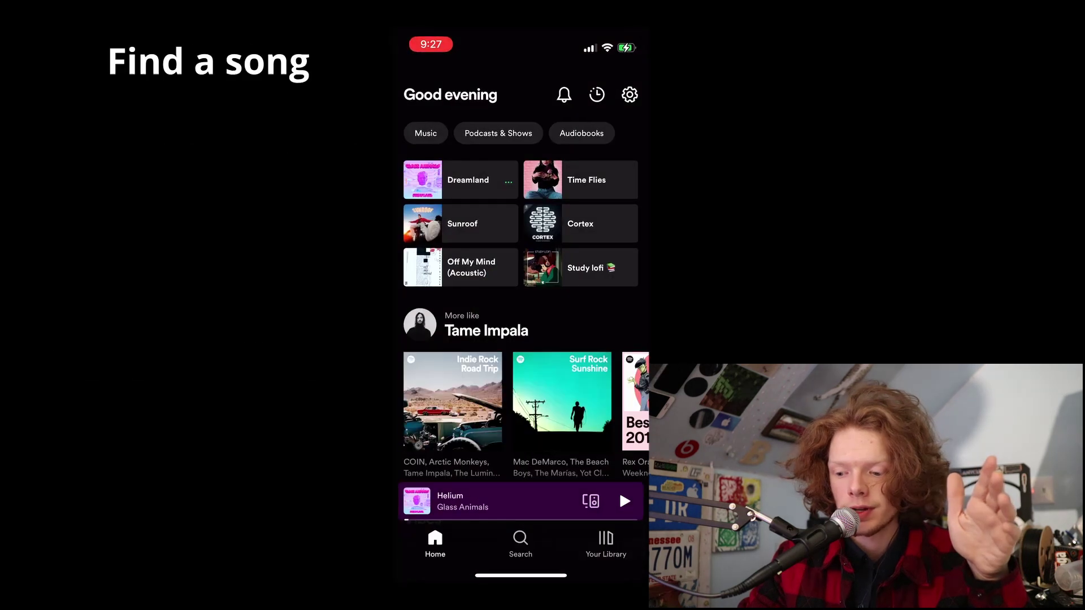
pyautogui.scroll(-3, 520, 297)
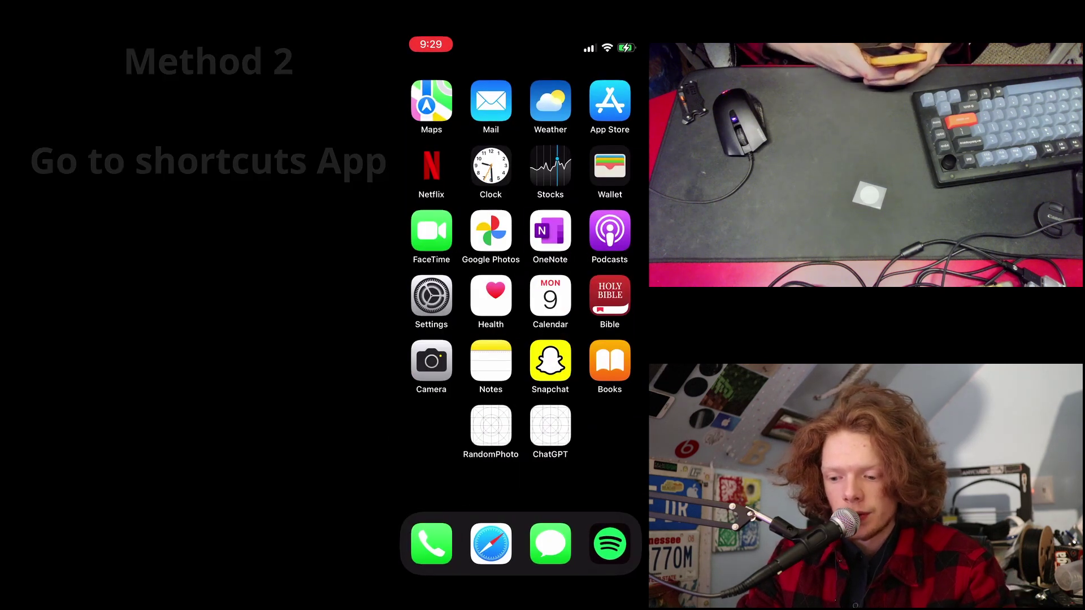
pyautogui.write('sh')
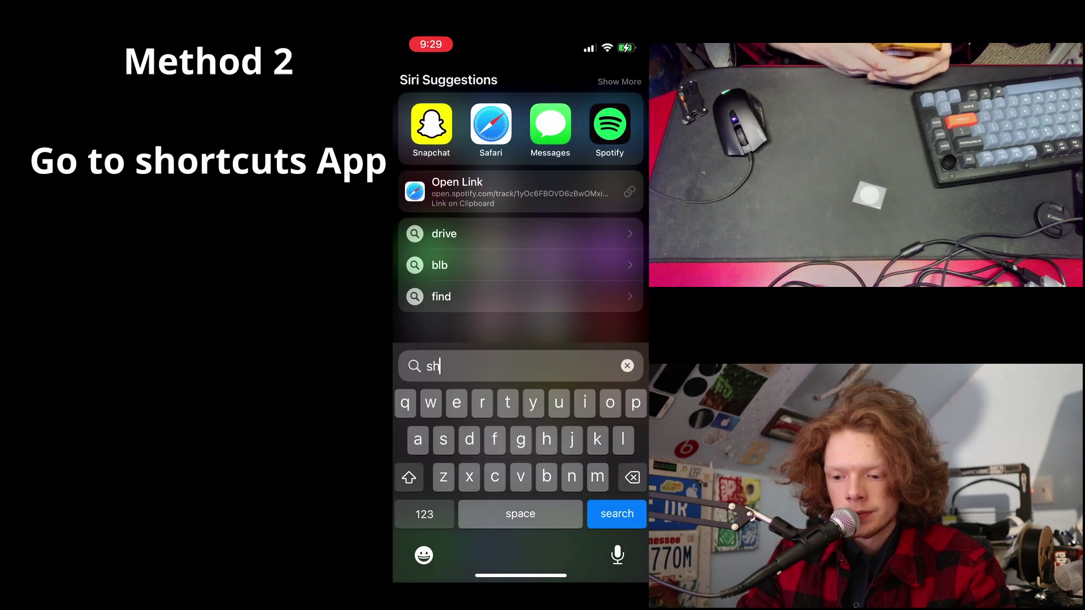
pyautogui.write('ortcuts')
# Open Shortcuts and delete the old Mr automation.
pyautogui.press('Return')
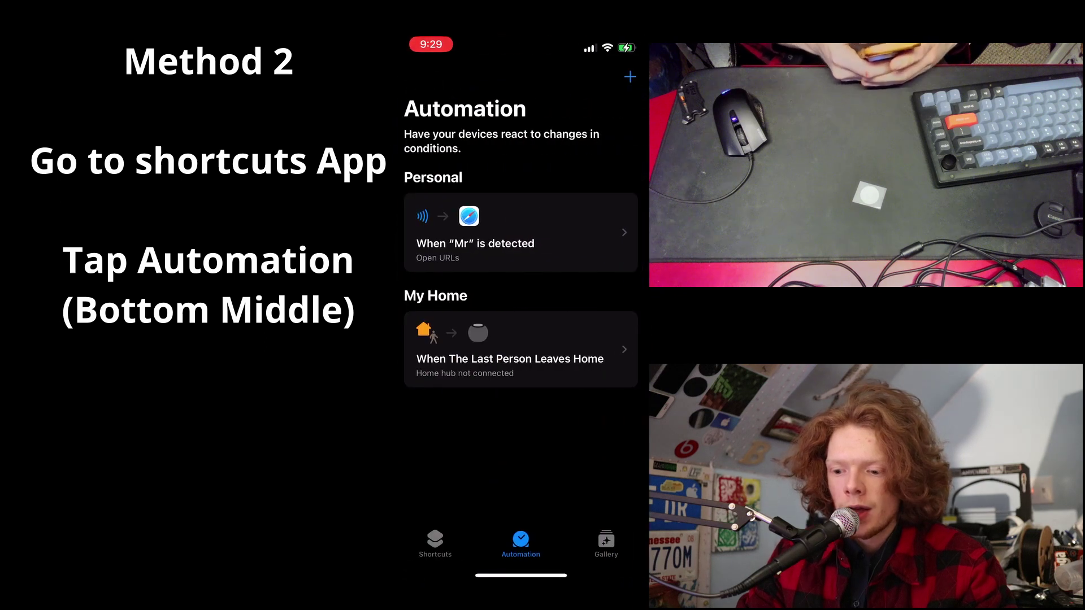
pyautogui.moveTo(593, 232); pyautogui.dragTo(474, 232)
pyautogui.click(614, 233)
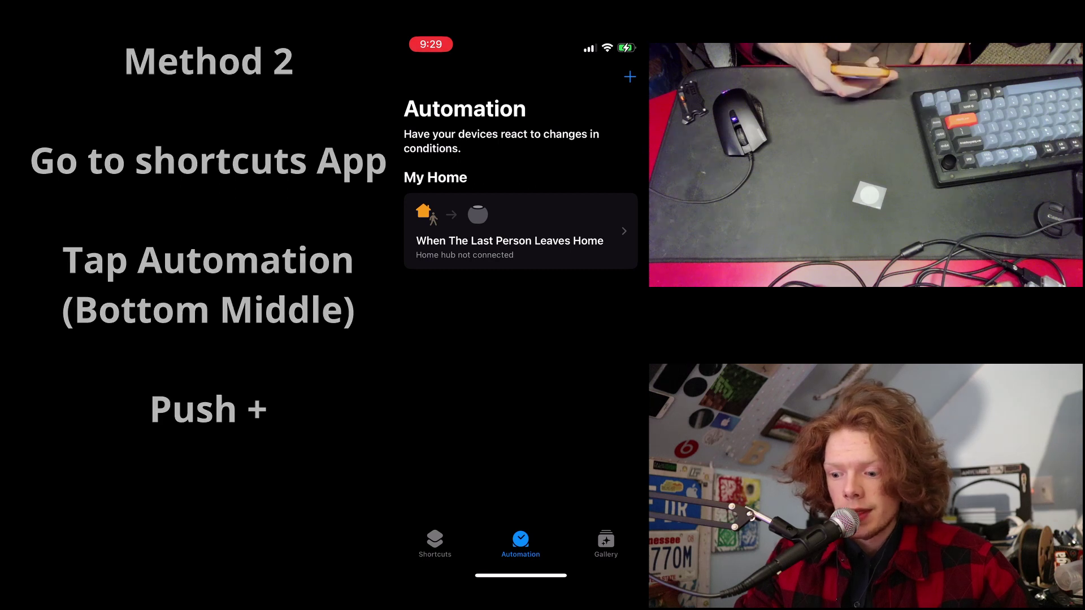
# Start a new personal automation with an NFC trigger and scan the tag.
pyautogui.click(630, 77)
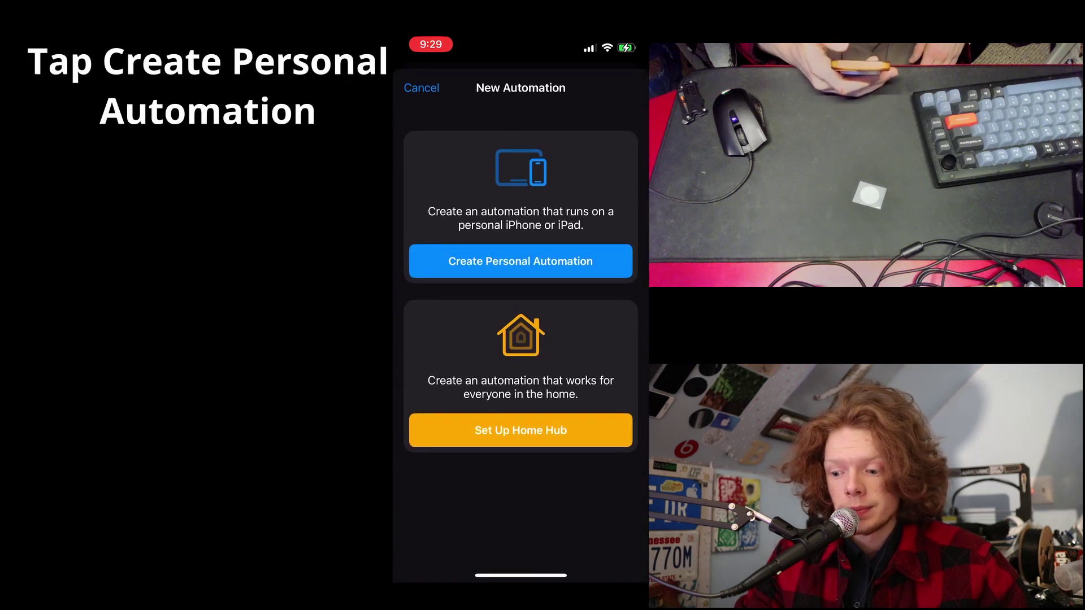
pyautogui.click(520, 262)
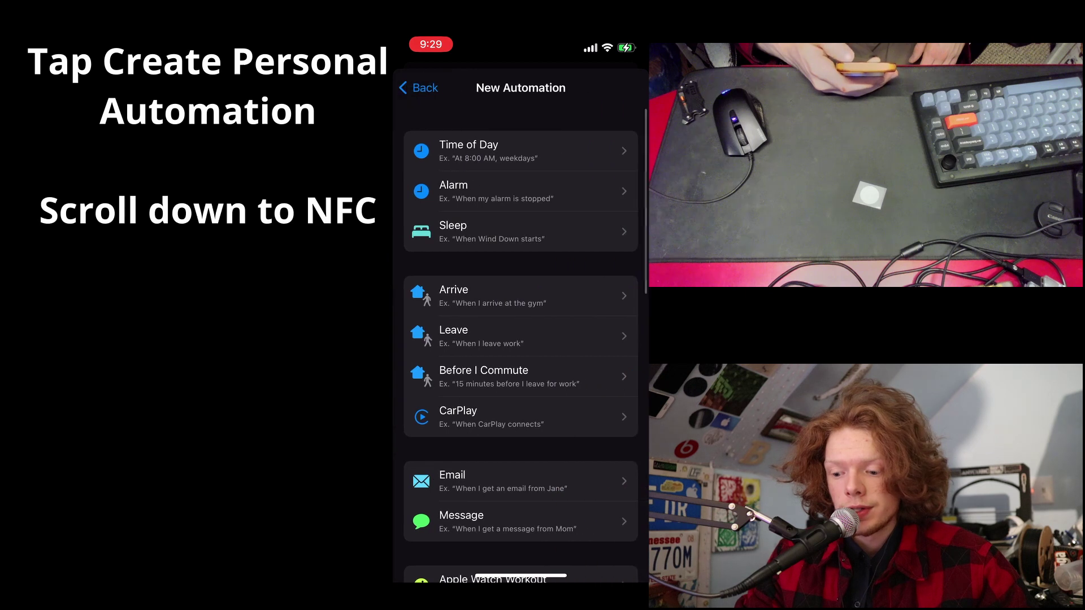
pyautogui.scroll(-2, 521, 340)
pyautogui.scroll(-3, 521, 339)
pyautogui.scroll(-3, 521, 339)
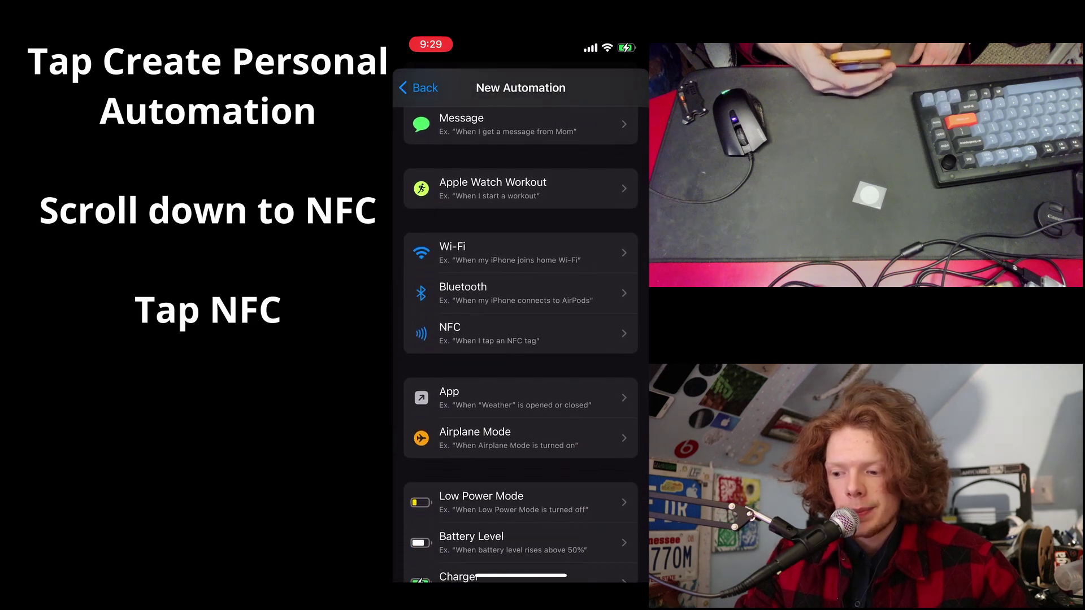
pyautogui.click(521, 333)
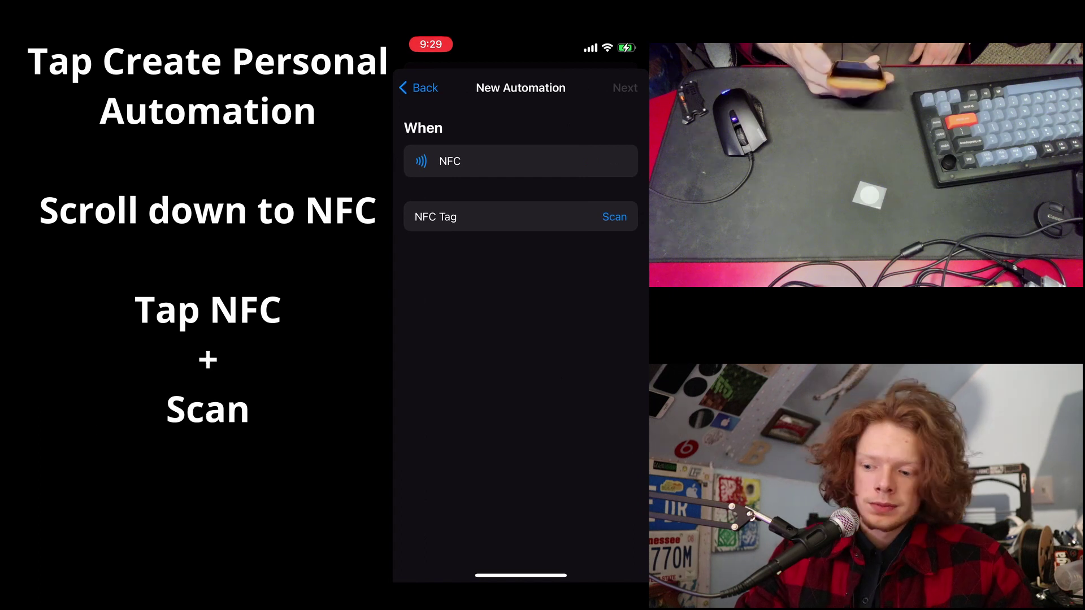
pyautogui.click(614, 217)
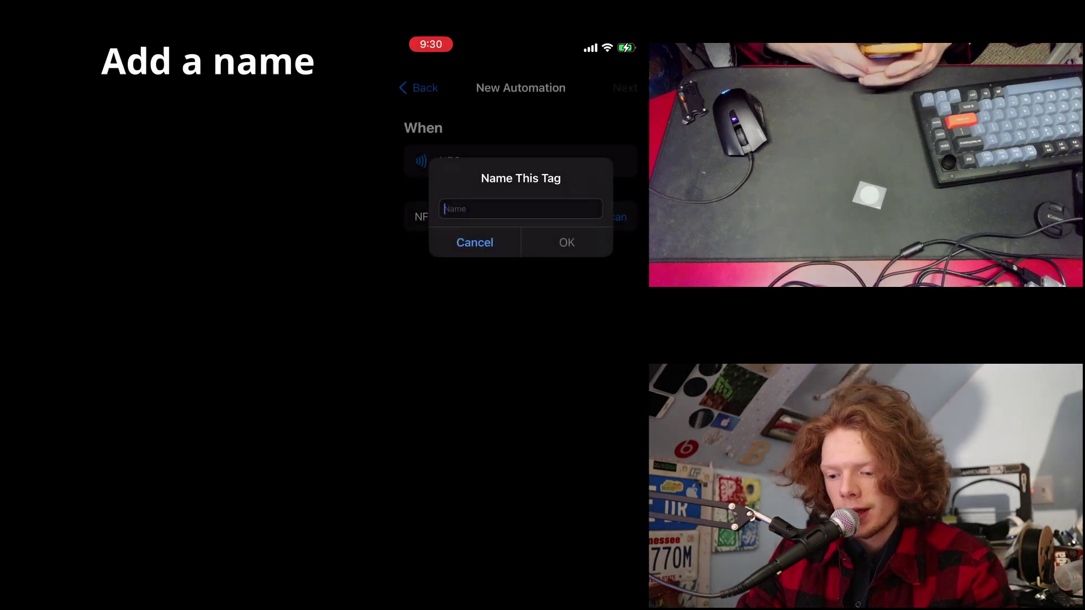
pyautogui.write('T')
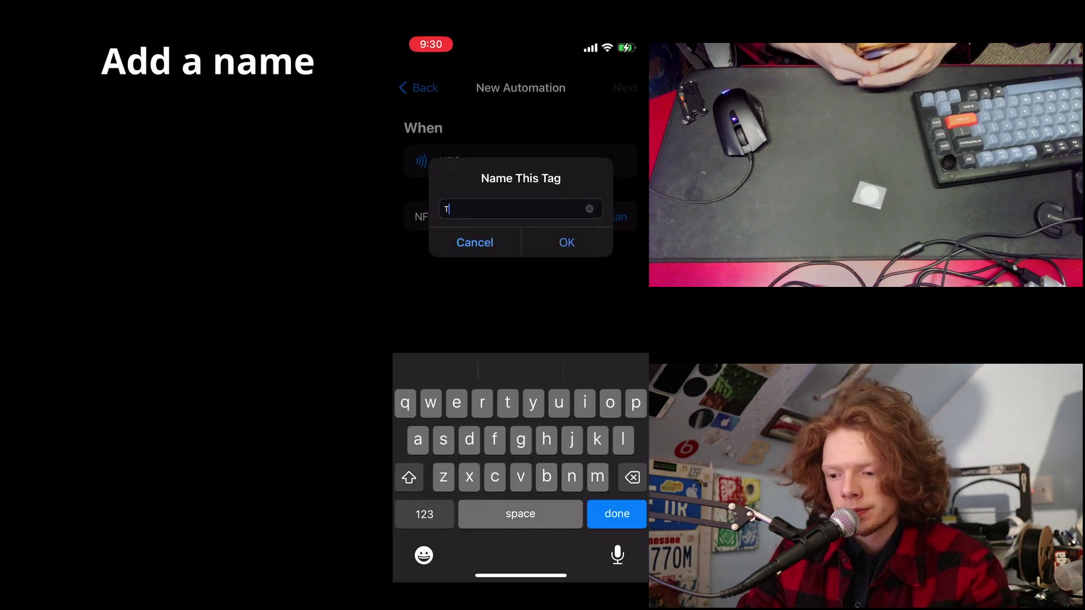
pyautogui.write('est')
# Name the tag 'Test' and add an Open URLs action holding the Spotify track link.
pyautogui.press('Return')
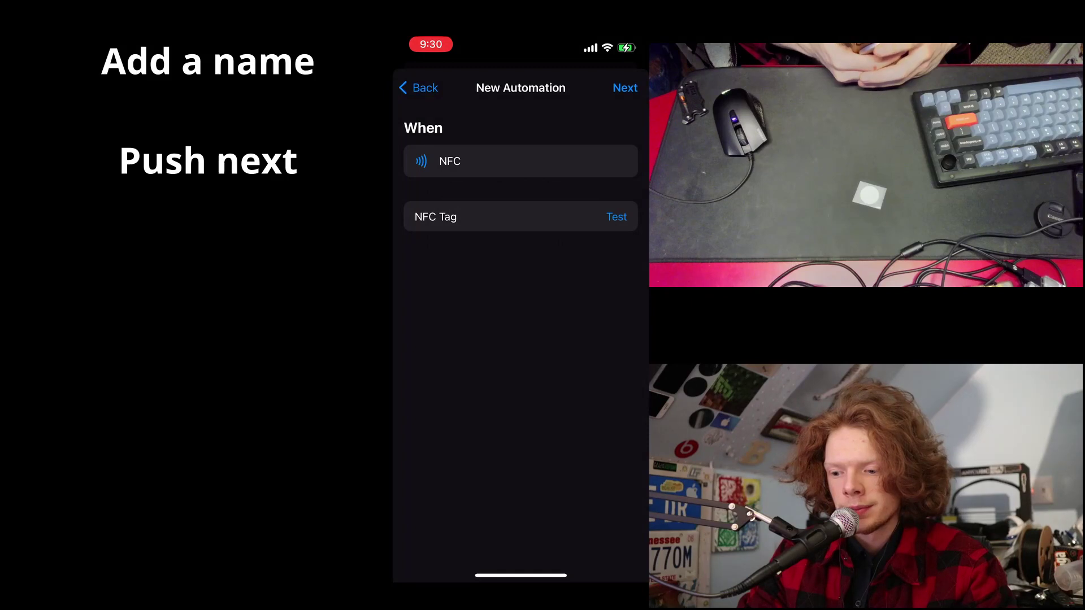
pyautogui.click(625, 88)
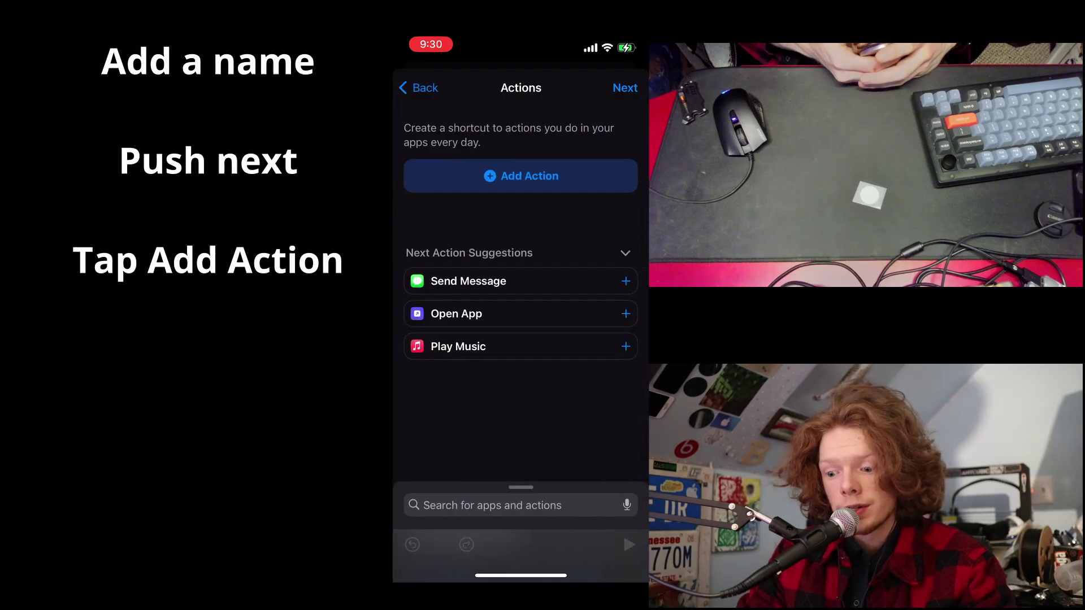
pyautogui.click(520, 175)
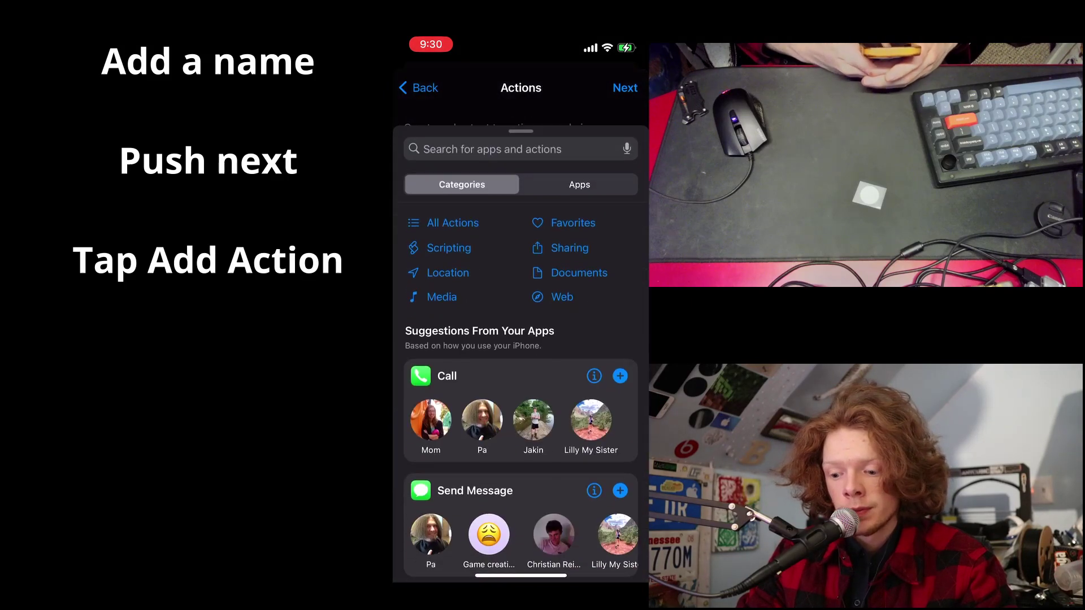
pyautogui.click(492, 145)
pyautogui.write('Op')
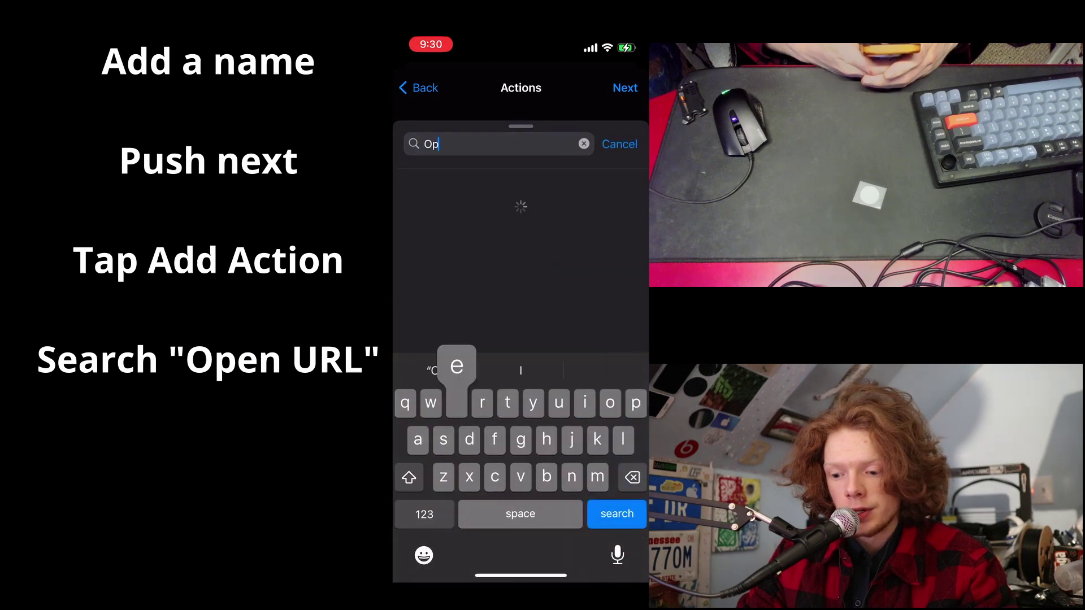
pyautogui.write('en url')
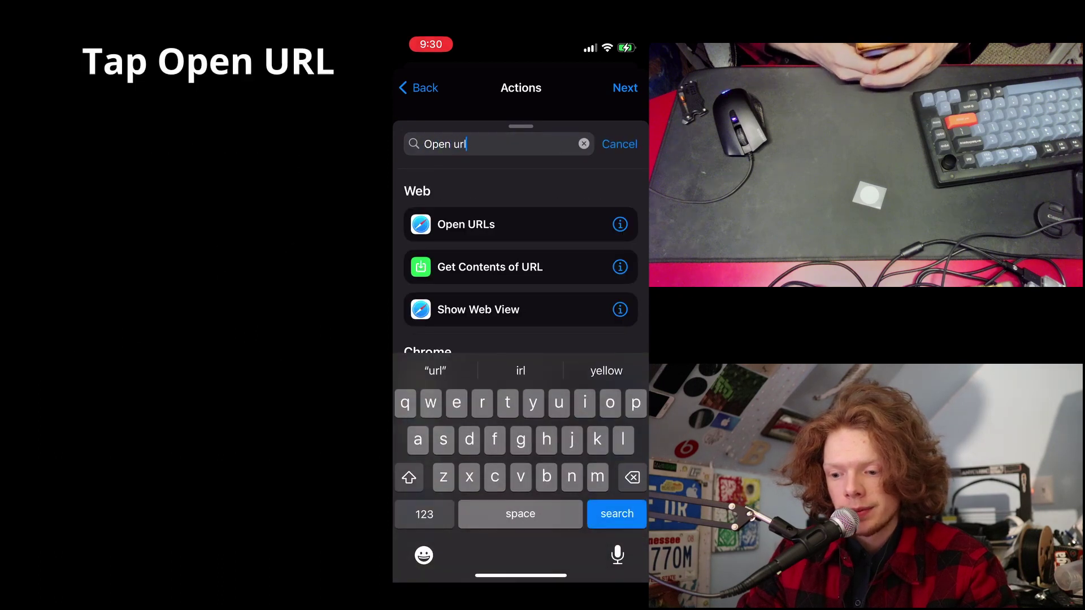
pyautogui.click(465, 224)
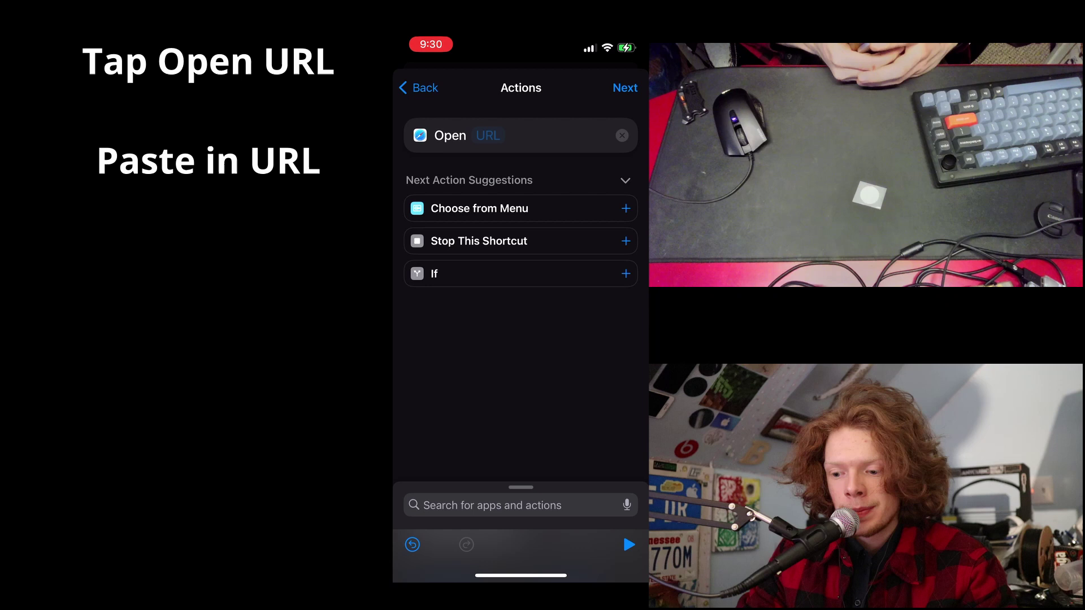
pyautogui.click(488, 137)
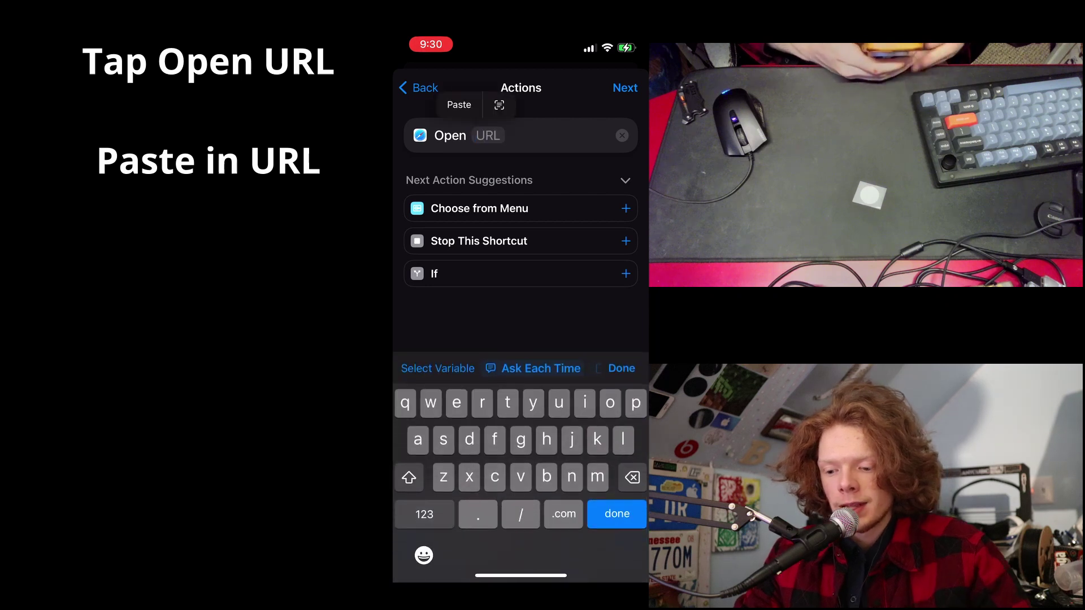
pyautogui.click(463, 108)
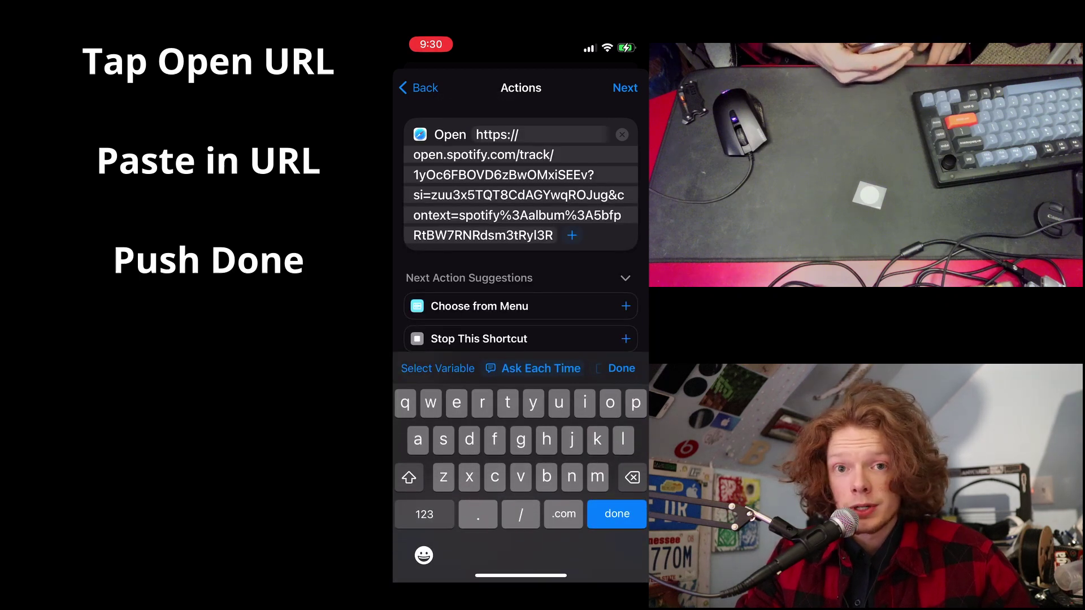
pyautogui.click(621, 367)
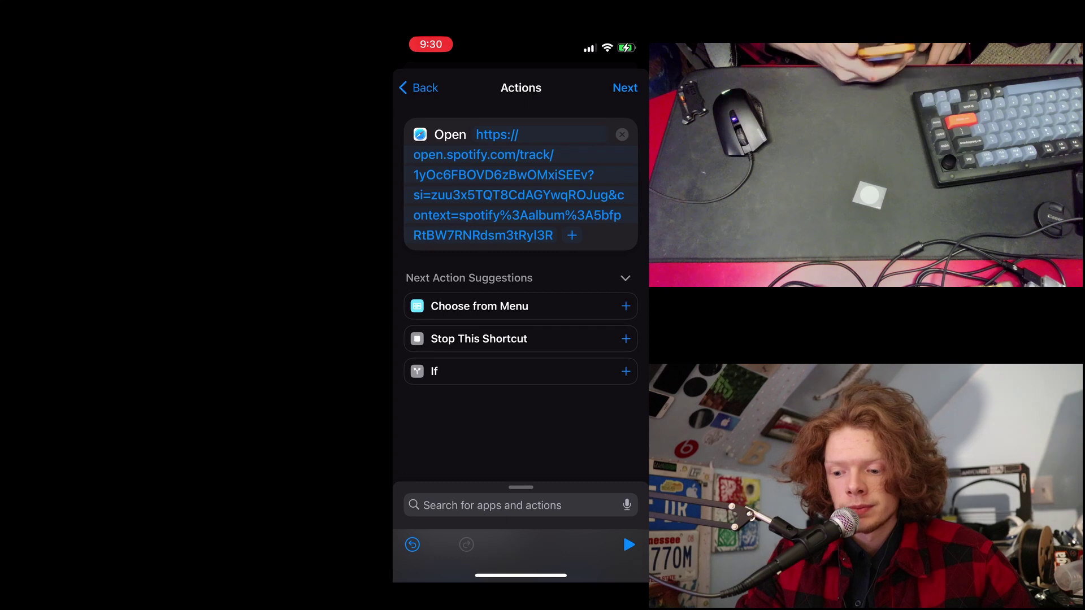
# Switch off Ask Before Running, confirm Don't Ask, and save the Test NFC automation.
pyautogui.click(624, 88)
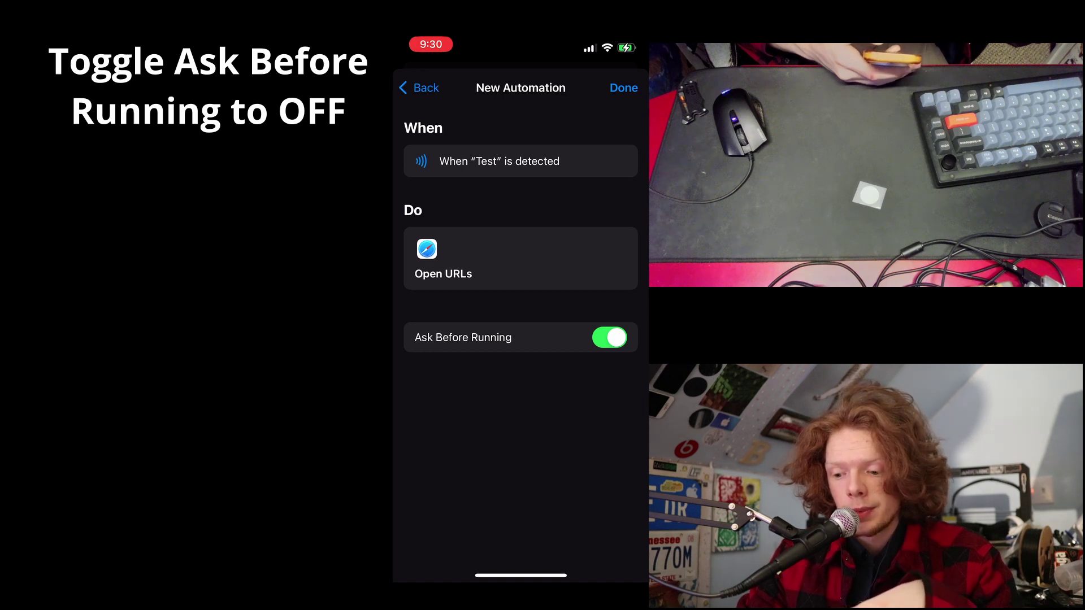
pyautogui.click(609, 337)
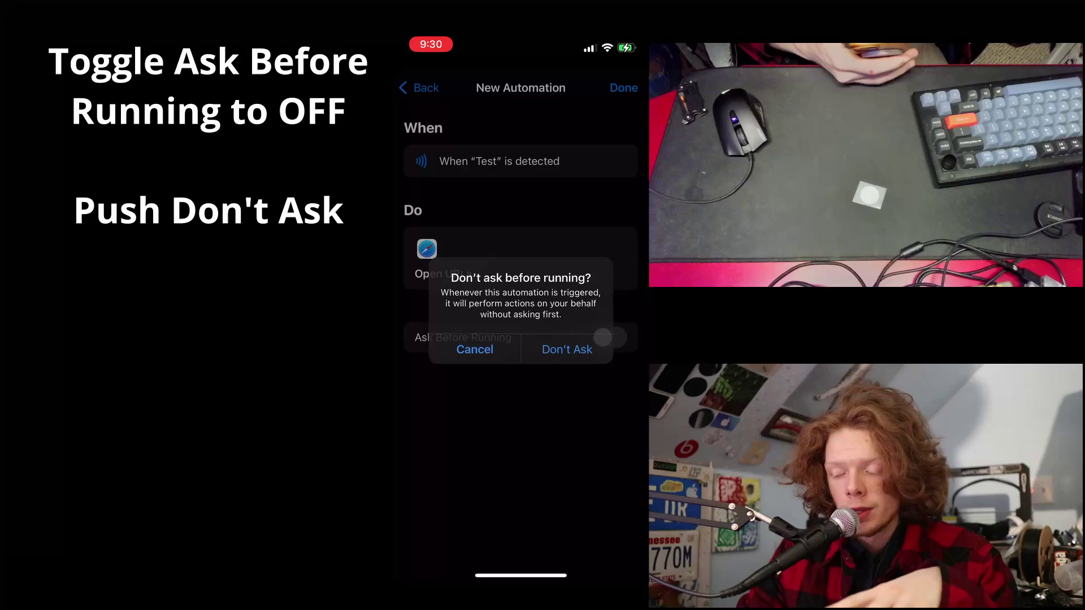
pyautogui.click(567, 349)
pyautogui.click(623, 87)
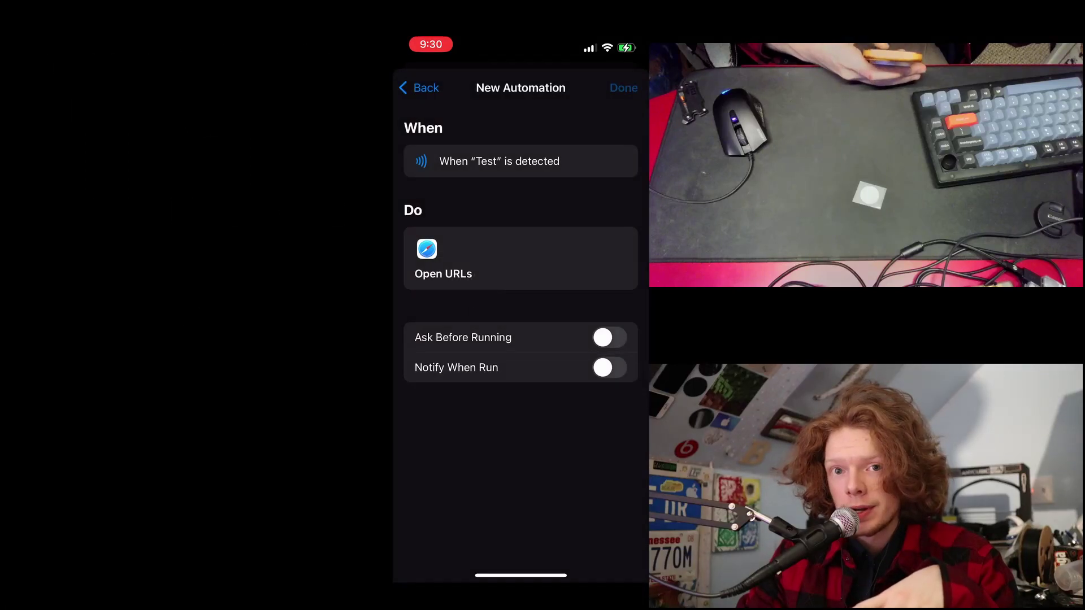